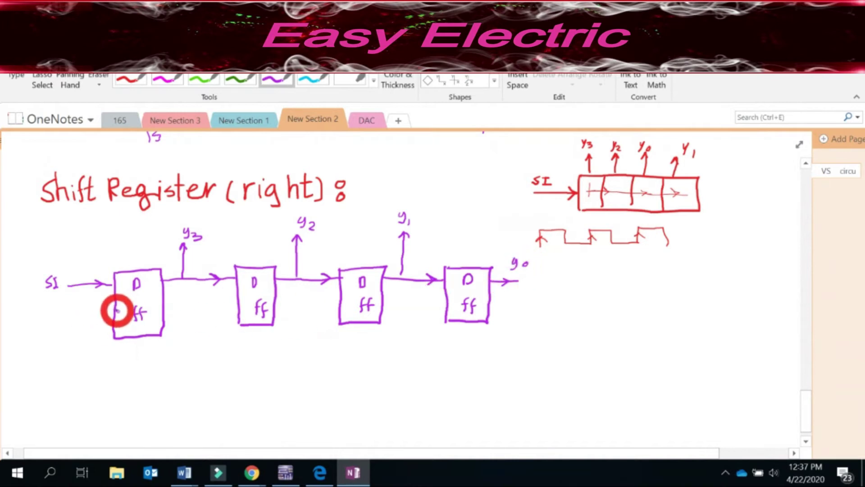
# Add clock-input triangles to the D flip-flops and wire all four clock inputs to a common line labelled CP
pyautogui.moveTo(236, 301); pyautogui.dragTo(240, 309)
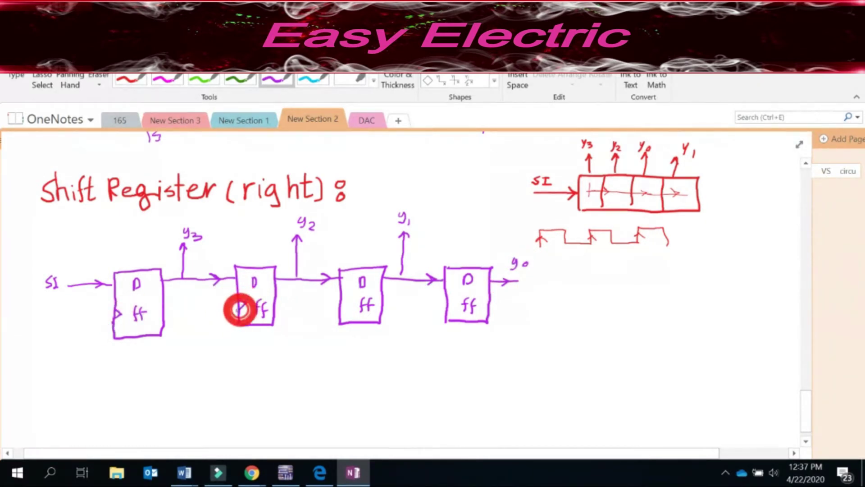
pyautogui.moveTo(338, 295); pyautogui.dragTo(340, 305)
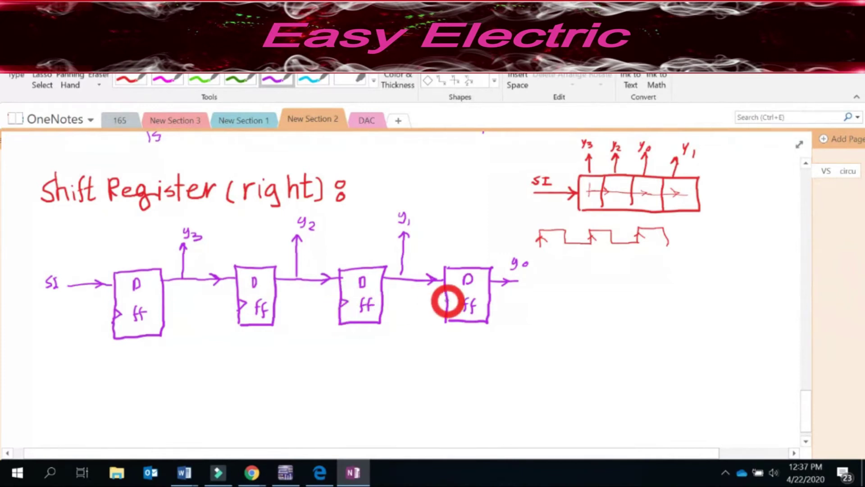
pyautogui.moveTo(447, 297)
pyautogui.mouseDown()
pyautogui.moveTo(432, 341)
pyautogui.moveTo(72, 352)
pyautogui.mouseUp()
pyautogui.moveTo(116, 315)
pyautogui.mouseDown()
pyautogui.moveTo(97, 316)
pyautogui.moveTo(93, 349)
pyautogui.mouseUp()
pyautogui.moveTo(238, 303)
pyautogui.mouseDown()
pyautogui.moveTo(227, 305)
pyautogui.moveTo(222, 348)
pyautogui.mouseUp()
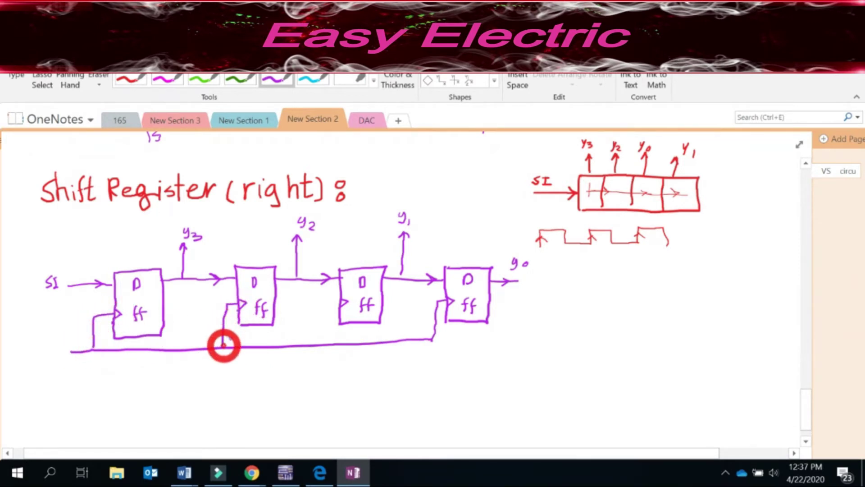
pyautogui.moveTo(342, 303)
pyautogui.mouseDown()
pyautogui.moveTo(330, 303)
pyautogui.moveTo(319, 345)
pyautogui.mouseUp()
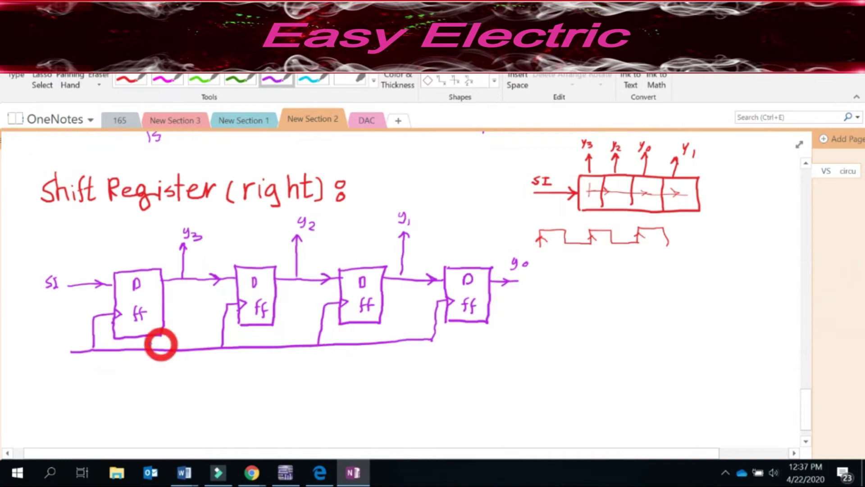
pyautogui.moveTo(37, 348)
pyautogui.mouseDown()
pyautogui.moveTo(32, 359)
pyautogui.moveTo(45, 351)
pyautogui.mouseUp()
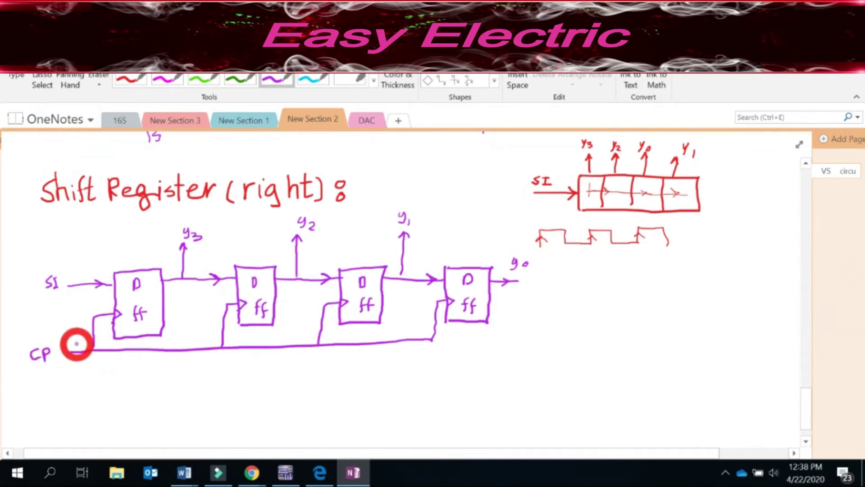
pyautogui.press('Escape')
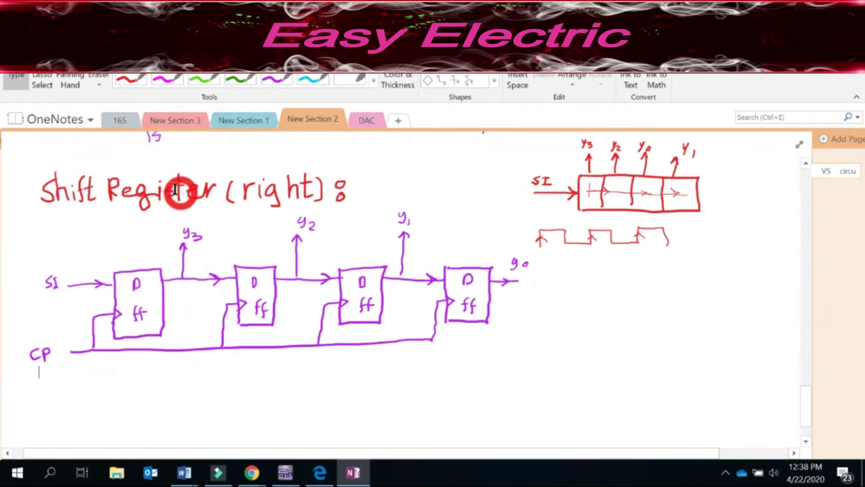
# Draw red inverted preset inputs above all four flip-flops, label the first PRS with an overbar, and add an inverted clear input below the last
pyautogui.click(135, 80)
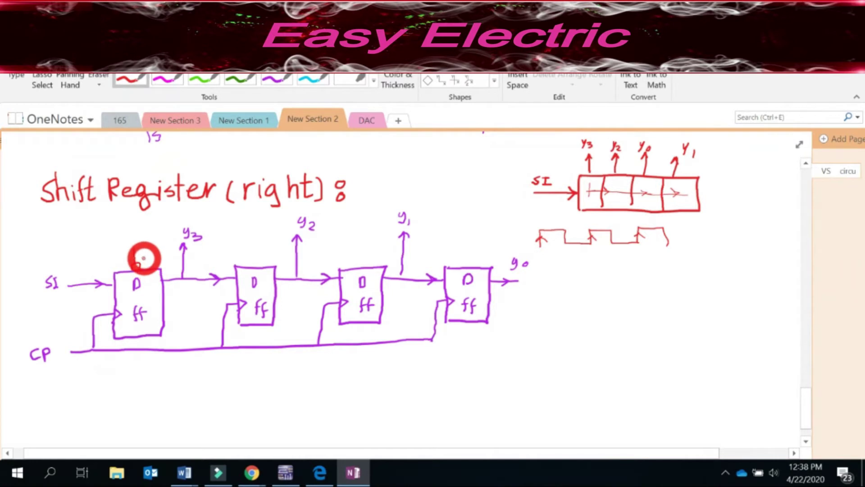
pyautogui.click(144, 255)
pyautogui.moveTo(145, 258); pyautogui.dragTo(152, 251)
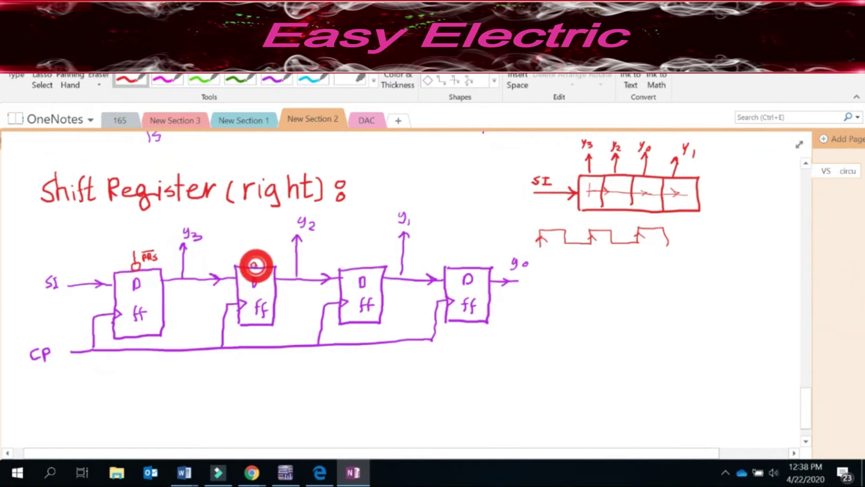
pyautogui.moveTo(254, 262); pyautogui.dragTo(253, 249)
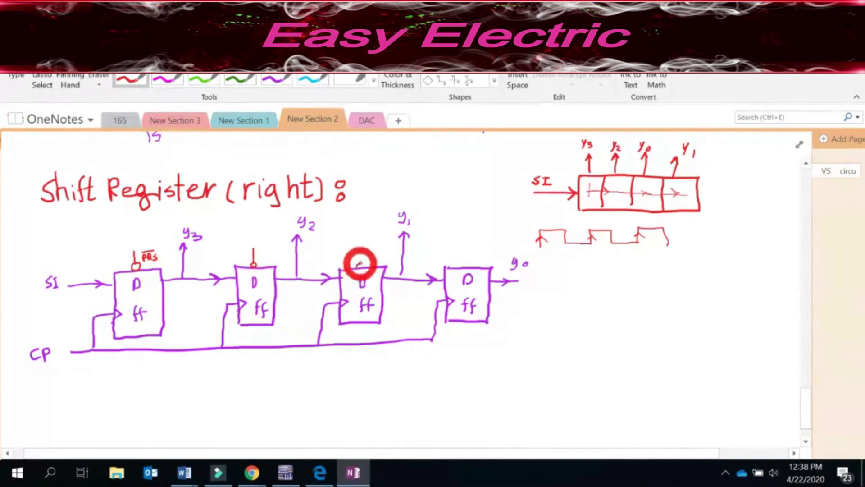
pyautogui.moveTo(360, 262); pyautogui.dragTo(358, 249)
pyautogui.moveTo(462, 265)
pyautogui.mouseDown()
pyautogui.moveTo(465, 247)
pyautogui.moveTo(465, 285)
pyautogui.mouseUp()
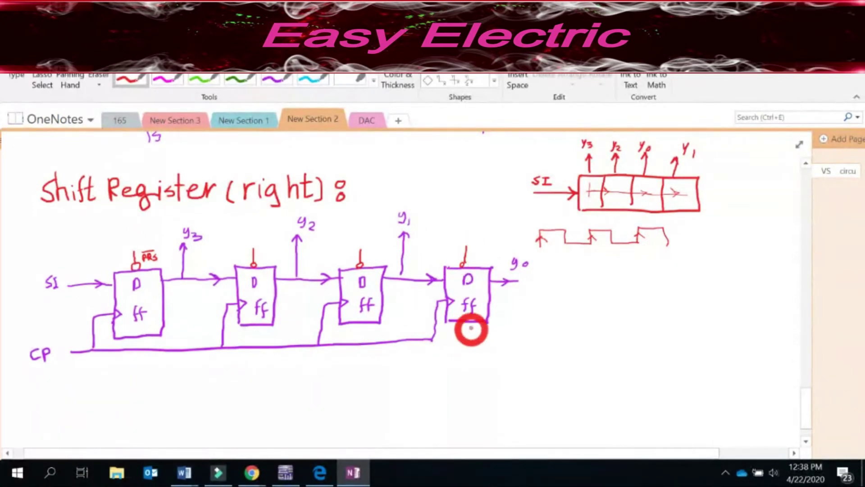
pyautogui.moveTo(464, 324); pyautogui.dragTo(465, 346)
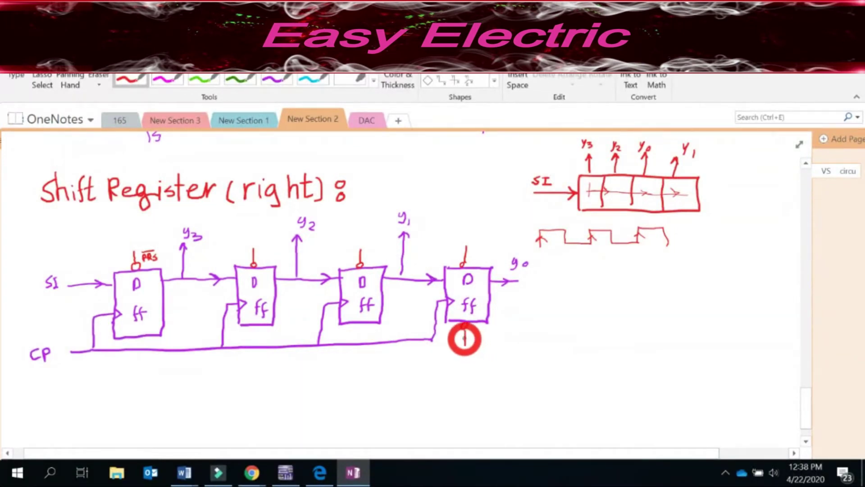
# Switch to Multisim, view the SHR schematic for its clear pins, and return to the OneNote page
pyautogui.click(286, 472)
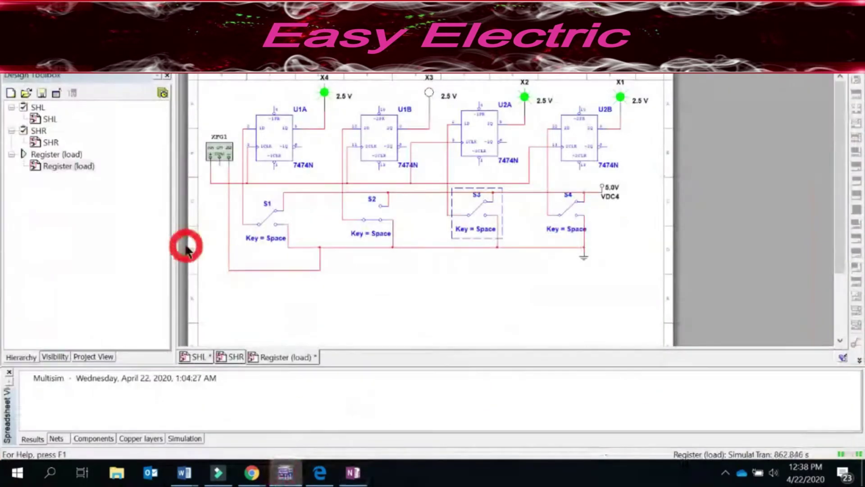
pyautogui.doubleClick(52, 142)
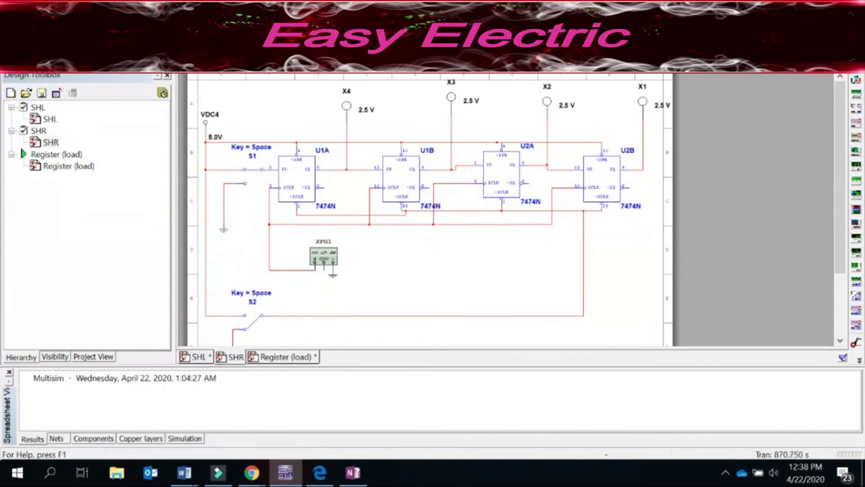
pyautogui.click(354, 473)
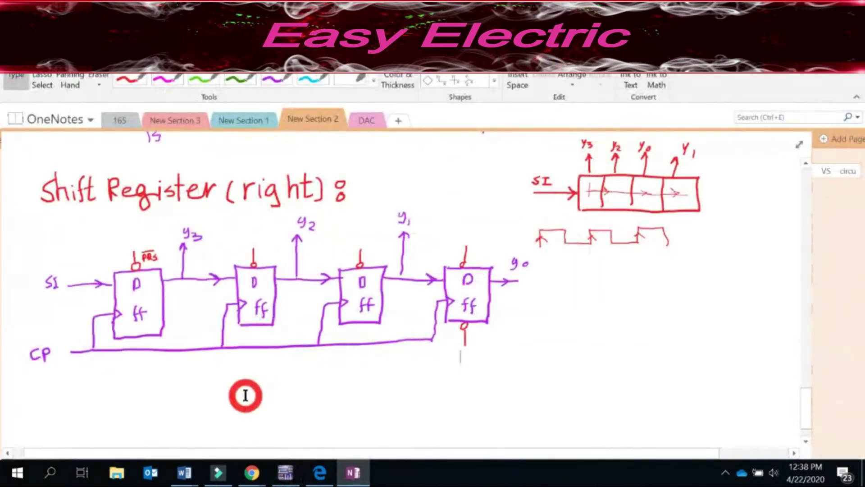
# Label the last flip-flop's clear input CLR and draw matching inverted clear inputs below the other three flip-flops in red
pyautogui.click(469, 336)
pyautogui.moveTo(468, 341)
pyautogui.mouseDown()
pyautogui.moveTo(489, 334)
pyautogui.moveTo(495, 343)
pyautogui.mouseUp()
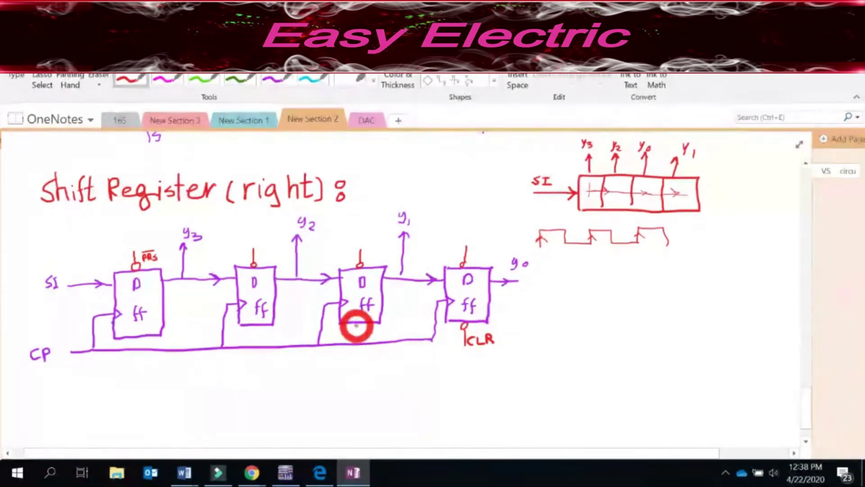
pyautogui.moveTo(353, 325); pyautogui.dragTo(354, 353)
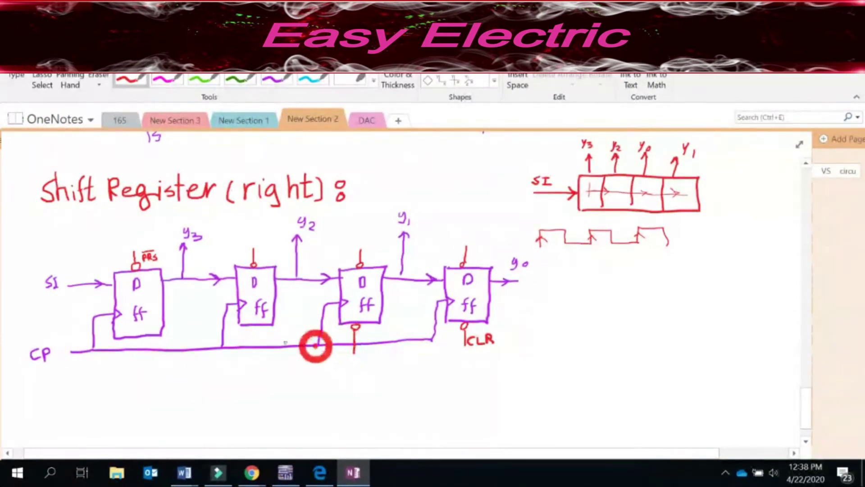
pyautogui.moveTo(250, 331); pyautogui.dragTo(249, 359)
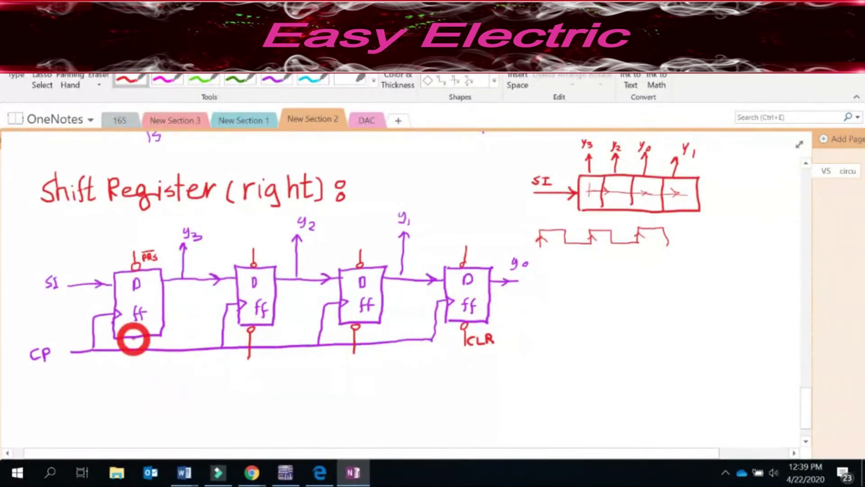
pyautogui.moveTo(135, 335); pyautogui.dragTo(134, 367)
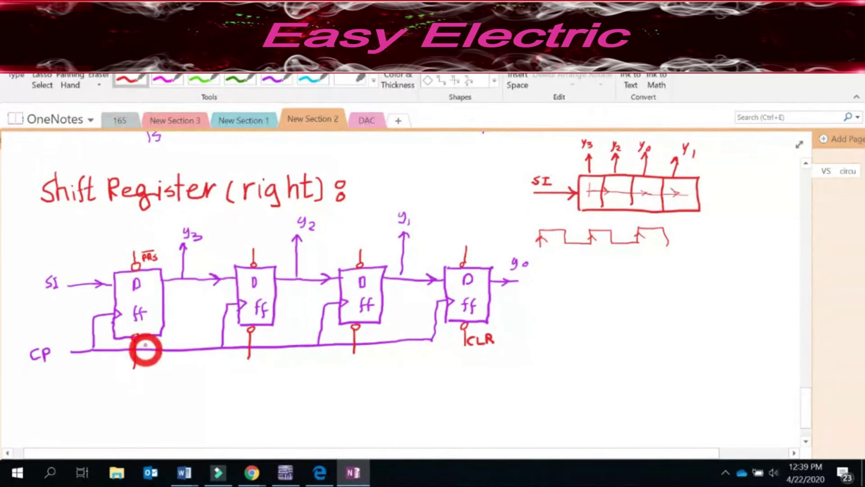
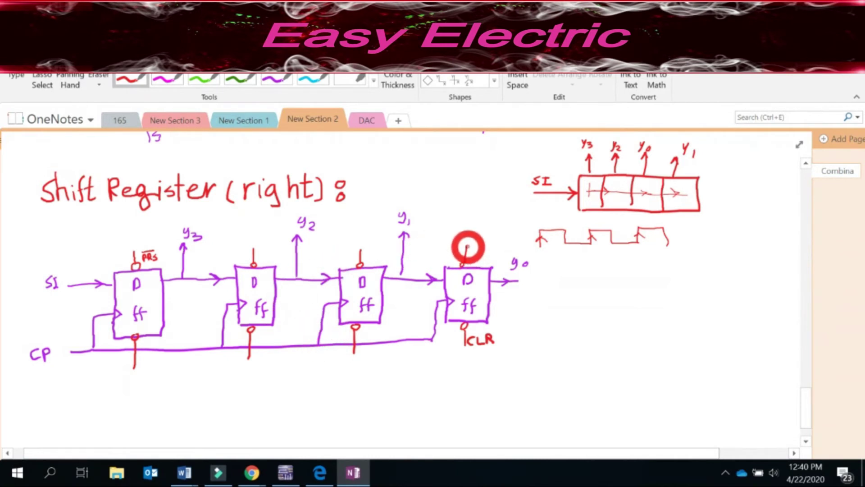
# Tie all preset inputs to a Vcc line and join the clear inputs to a common line labelled init with an overbar
pyautogui.moveTo(466, 247)
pyautogui.mouseDown()
pyautogui.moveTo(133, 253)
pyautogui.moveTo(132, 226)
pyautogui.moveTo(105, 234)
pyautogui.mouseUp()
pyautogui.moveTo(113, 228); pyautogui.dragTo(113, 233)
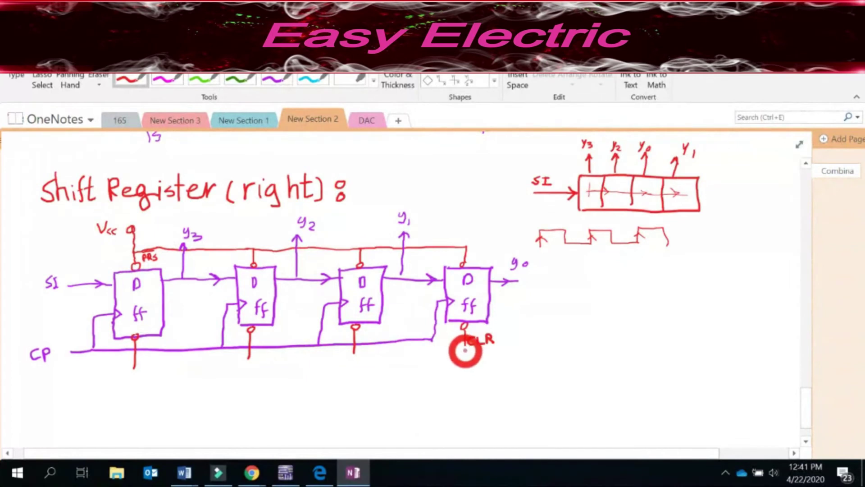
pyautogui.moveTo(466, 347)
pyautogui.mouseDown()
pyautogui.moveTo(135, 369)
pyautogui.moveTo(145, 358)
pyautogui.moveTo(125, 378)
pyautogui.moveTo(134, 369)
pyautogui.moveTo(121, 371)
pyautogui.moveTo(120, 392)
pyautogui.moveTo(83, 392)
pyautogui.mouseUp()
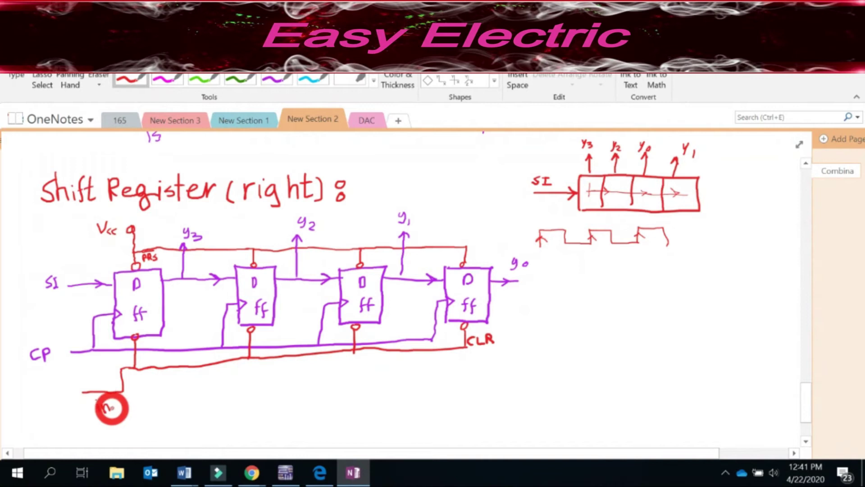
pyautogui.moveTo(115, 399)
pyautogui.mouseDown()
pyautogui.moveTo(118, 407)
pyautogui.moveTo(131, 396)
pyautogui.moveTo(108, 397)
pyautogui.mouseUp()
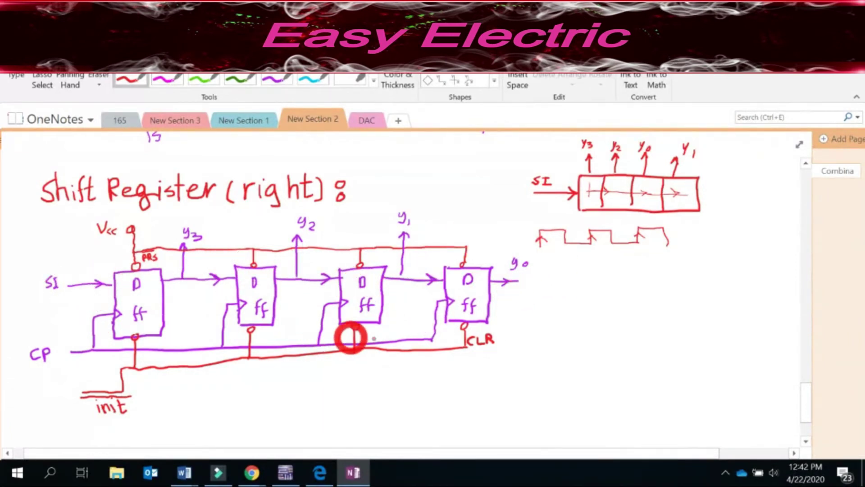
pyautogui.moveTo(126, 377); pyautogui.dragTo(84, 391)
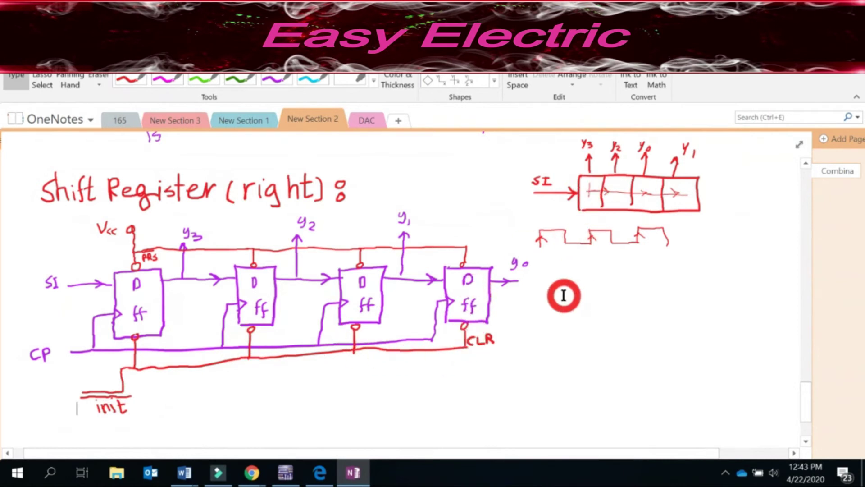
# Write the initial state 0 0 0 0 in red with serial input 1, and the first clock-edge row 1 0 0 0 below
pyautogui.click(579, 278)
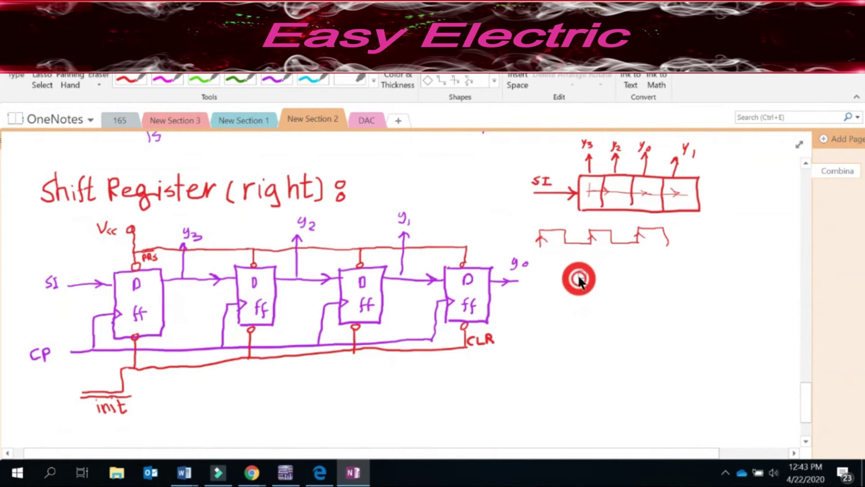
pyautogui.click(134, 83)
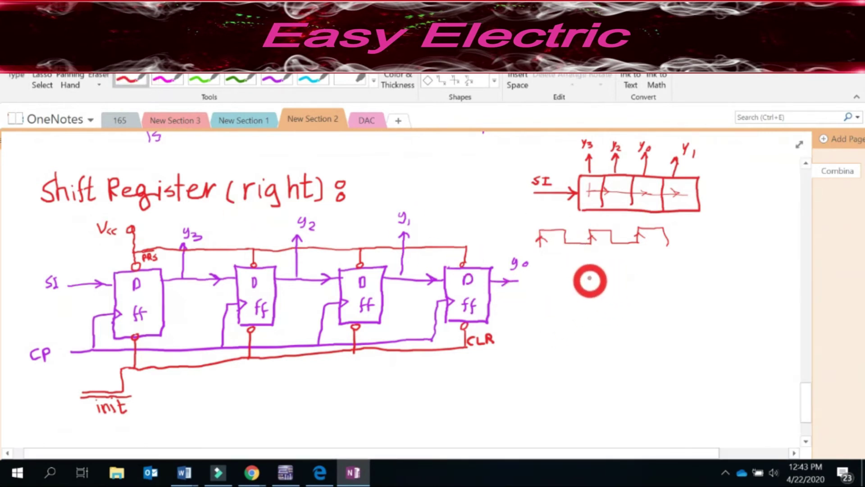
pyautogui.moveTo(591, 269); pyautogui.dragTo(619, 269)
pyautogui.moveTo(654, 269); pyautogui.dragTo(688, 269)
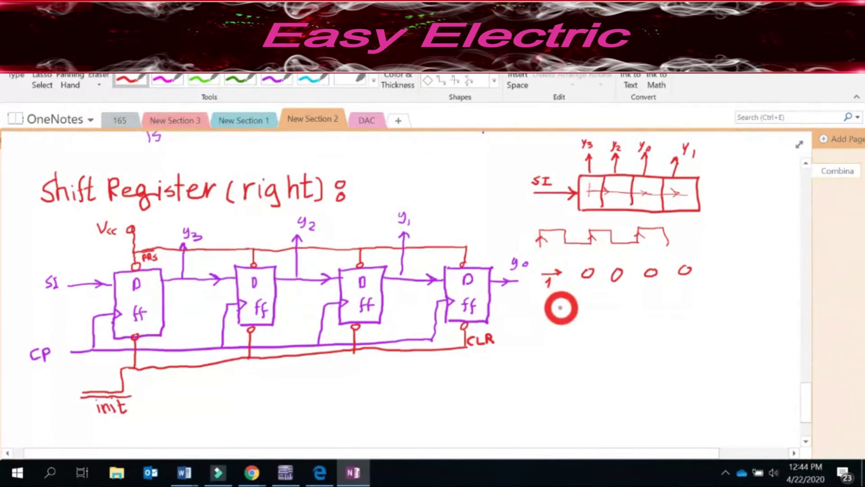
pyautogui.moveTo(546, 318)
pyautogui.mouseDown()
pyautogui.moveTo(546, 303)
pyautogui.moveTo(581, 318)
pyautogui.moveTo(615, 303)
pyautogui.moveTo(686, 307)
pyautogui.mouseUp()
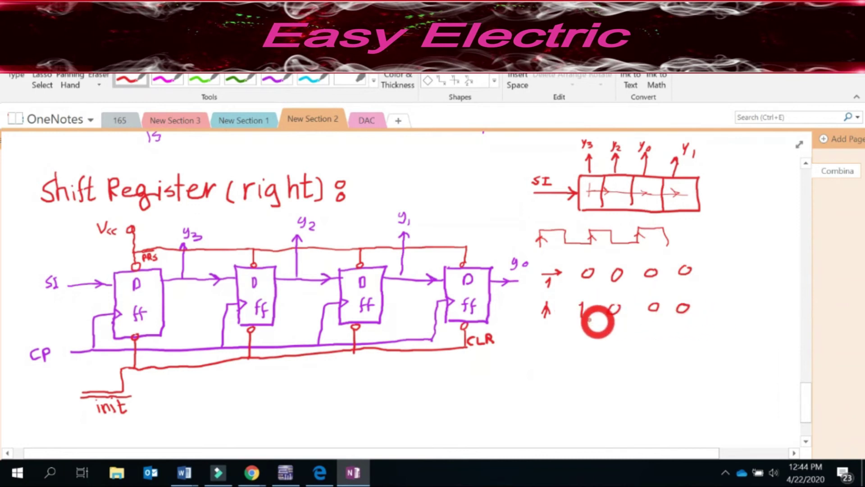
# Write the second clock-edge row with serial input 0 and outputs 0 1 0 0
pyautogui.moveTo(543, 330)
pyautogui.mouseDown()
pyautogui.moveTo(541, 354)
pyautogui.moveTo(551, 335)
pyautogui.mouseUp()
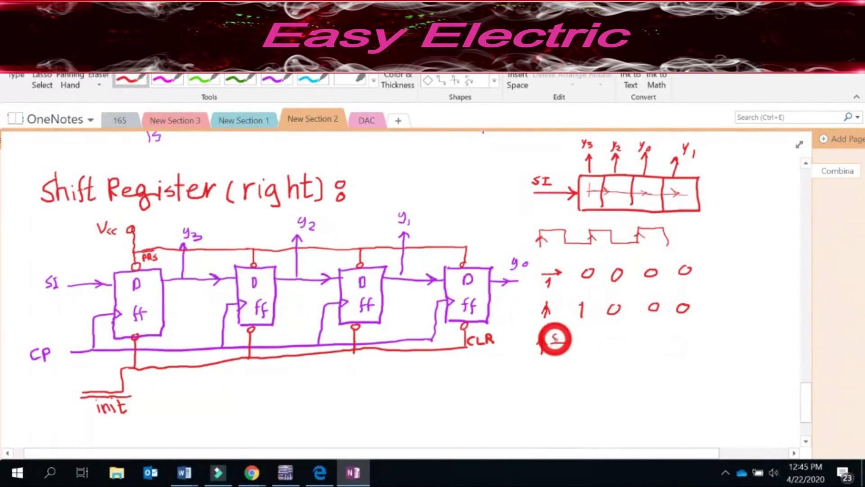
pyautogui.moveTo(585, 334)
pyautogui.mouseDown()
pyautogui.moveTo(580, 344)
pyautogui.moveTo(585, 333)
pyautogui.moveTo(610, 341)
pyautogui.mouseUp()
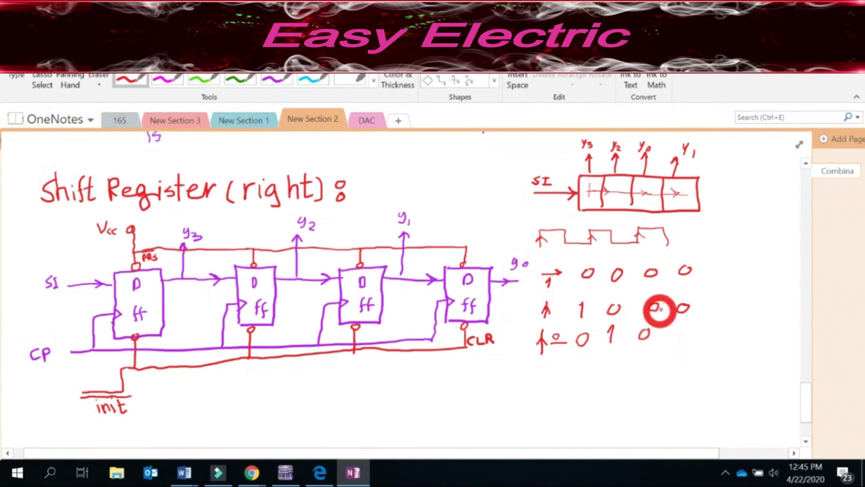
pyautogui.moveTo(678, 330); pyautogui.dragTo(684, 331)
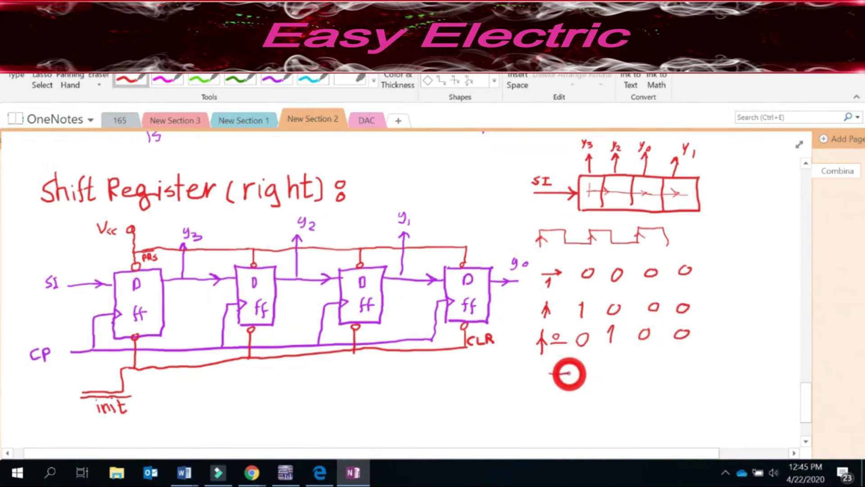
# Write the third clock-edge row with serial input 0 and outputs 0 0 1 0, followed by the row 0 0 0 1
pyautogui.moveTo(535, 379)
pyautogui.mouseDown()
pyautogui.moveTo(537, 367)
pyautogui.moveTo(588, 366)
pyautogui.mouseUp()
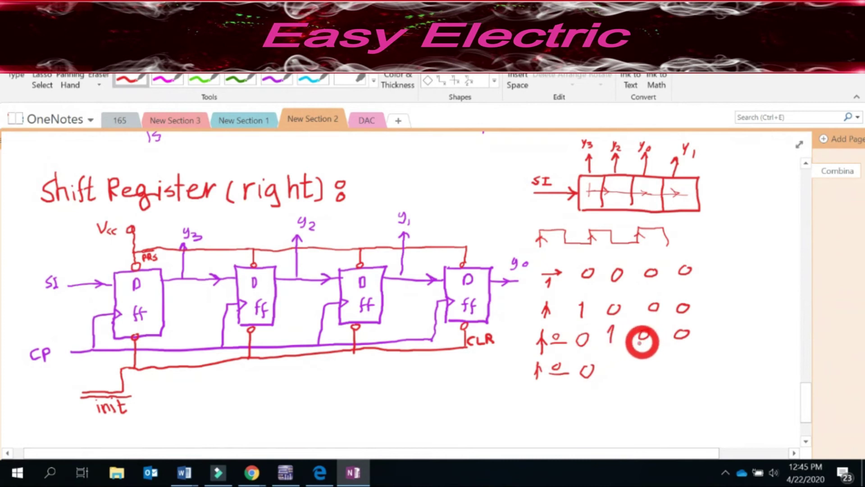
pyautogui.moveTo(612, 363)
pyautogui.mouseDown()
pyautogui.moveTo(633, 358)
pyautogui.moveTo(644, 359)
pyautogui.moveTo(648, 372)
pyautogui.moveTo(686, 363)
pyautogui.mouseUp()
pyautogui.moveTo(593, 395)
pyautogui.mouseDown()
pyautogui.moveTo(589, 401)
pyautogui.moveTo(684, 402)
pyautogui.mouseUp()
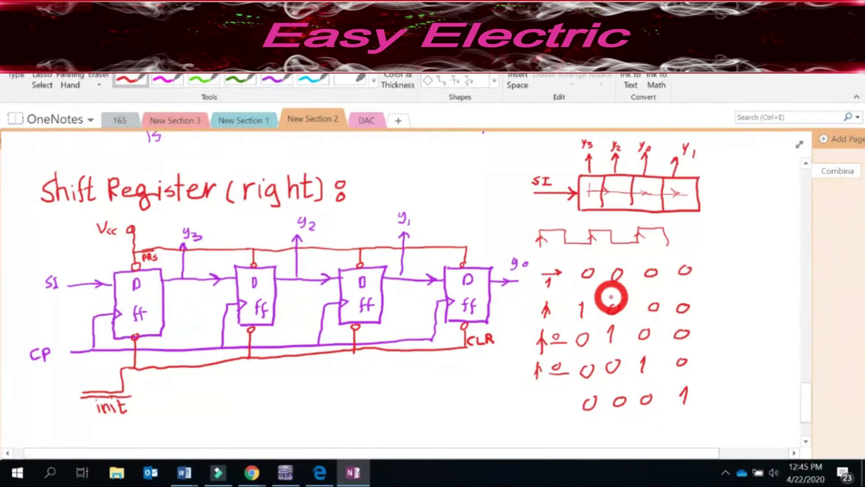
# Switch to Multisim, stop the running Register (load) simulation, and open the SHR schematic
pyautogui.click(284, 473)
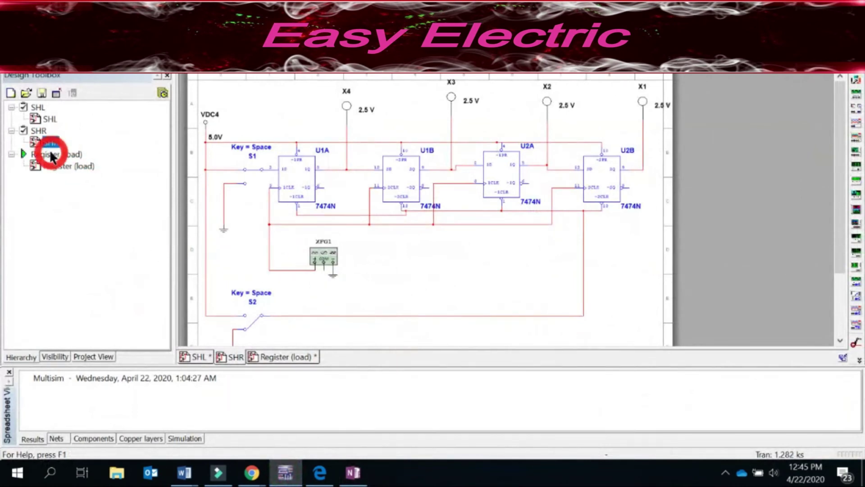
pyautogui.doubleClick(50, 167)
pyautogui.click(338, 93)
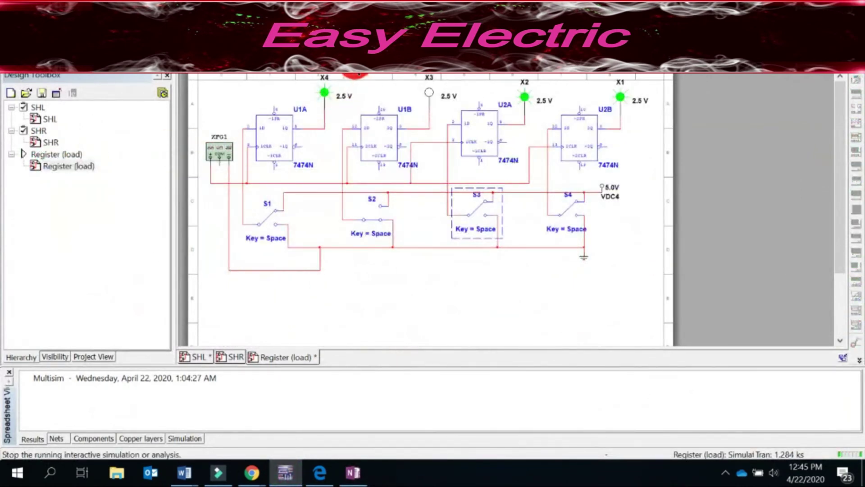
pyautogui.click(210, 151)
pyautogui.click(54, 143)
pyautogui.doubleClick(54, 147)
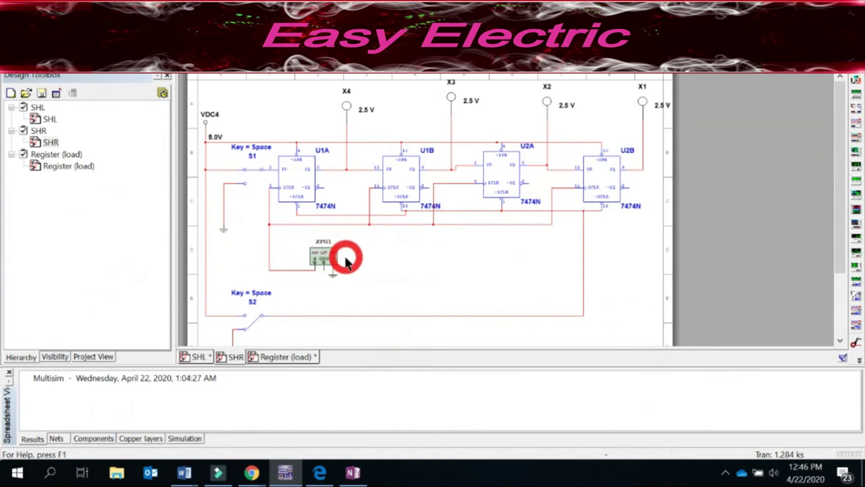
# Review the waveform, frequency, duty cycle and amplitude settings of function generator XFG1
pyautogui.click(325, 259)
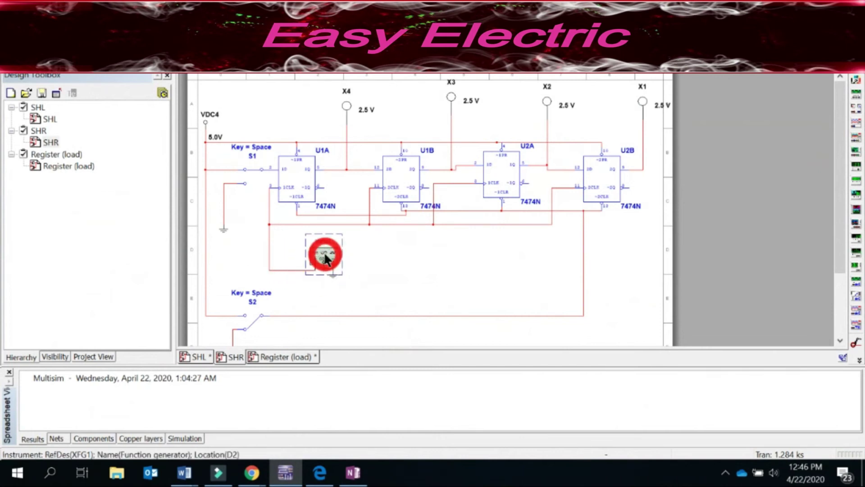
pyautogui.doubleClick(325, 259)
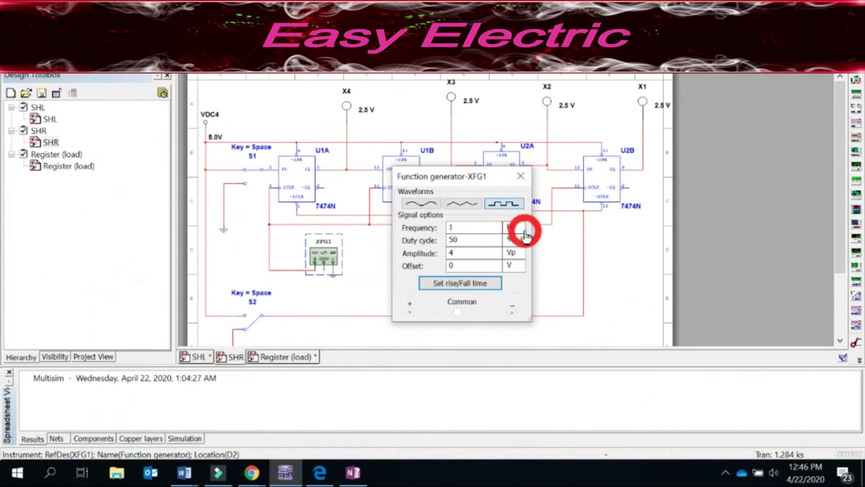
pyautogui.click(615, 254)
pyautogui.click(521, 176)
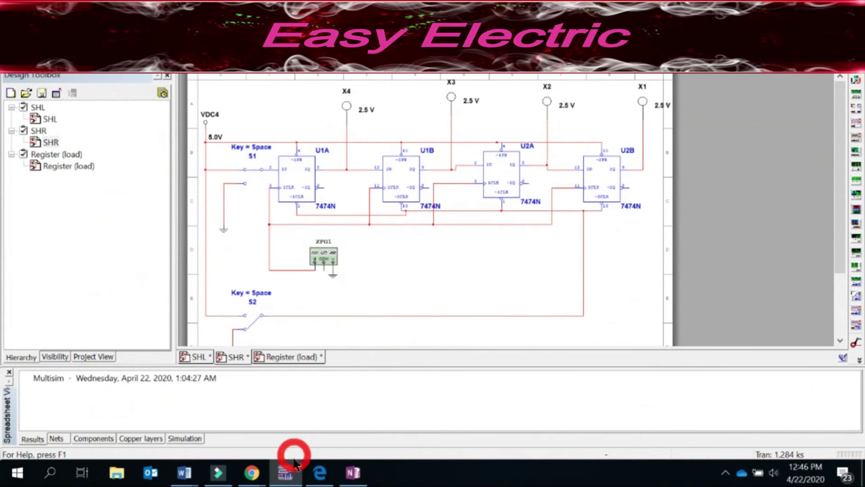
# Review the serial input in the OneNote drawing, return to Multisim, and set switch S1 to the 5 V supply
pyautogui.click(353, 472)
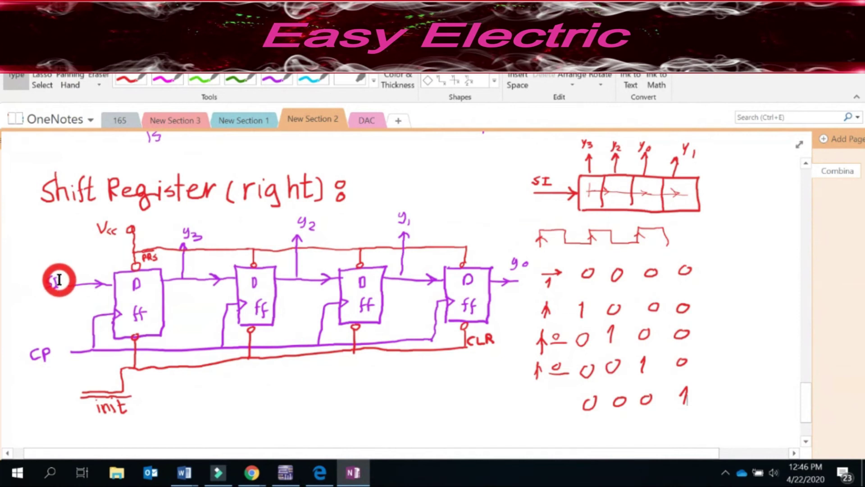
pyautogui.click(286, 471)
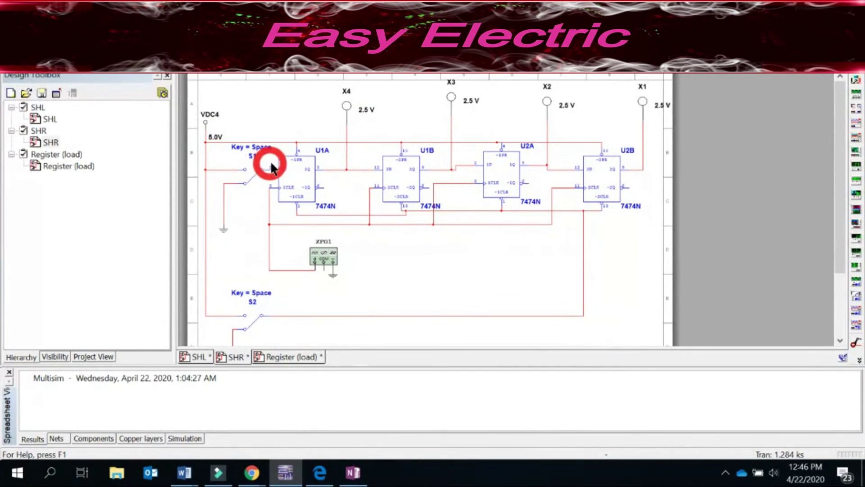
pyautogui.click(256, 179)
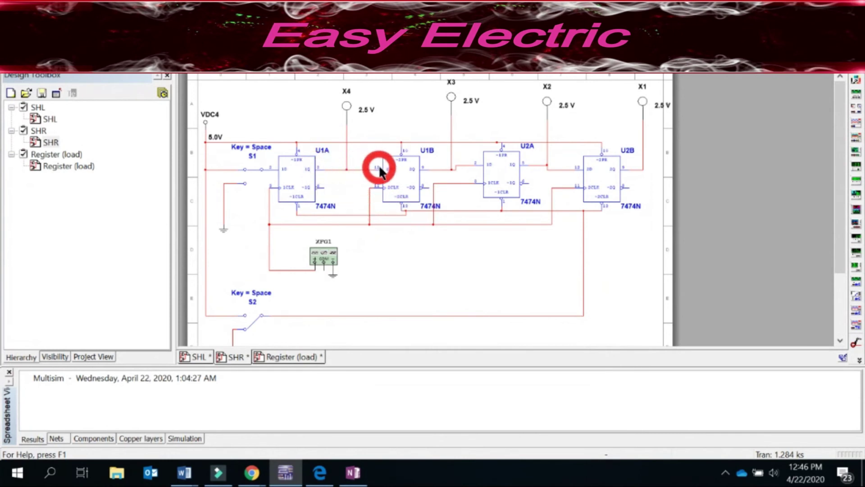
# Trace the flip-flop connections in the SHR schematic and compare them with the shift register drawing in OneNote
pyautogui.click(474, 163)
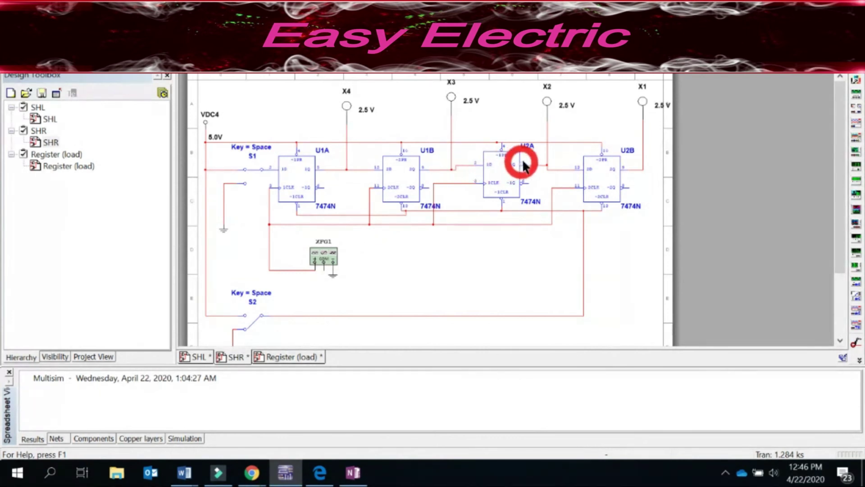
pyautogui.click(569, 169)
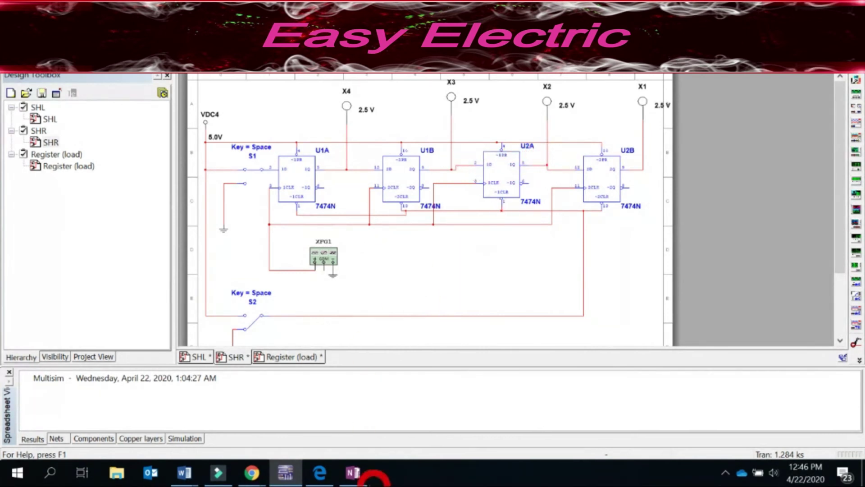
pyautogui.click(355, 471)
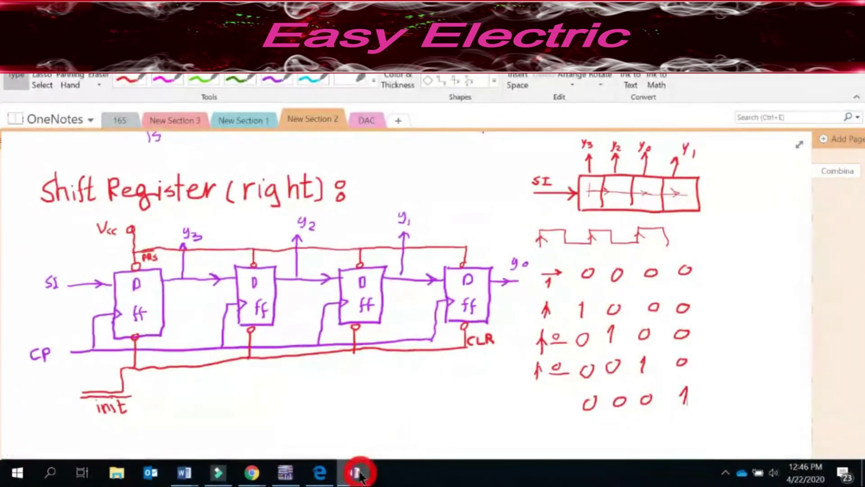
pyautogui.click(356, 472)
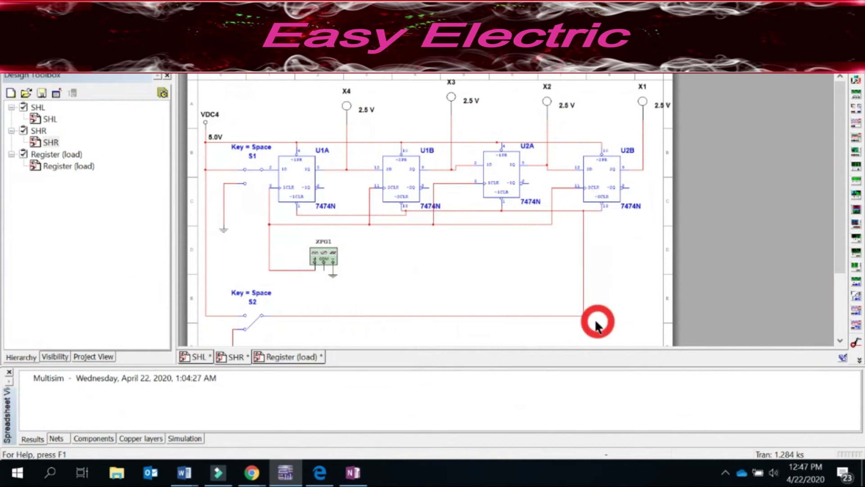
# Toggle switch S2 and return it to ground, and start the SHR simulation
pyautogui.click(252, 317)
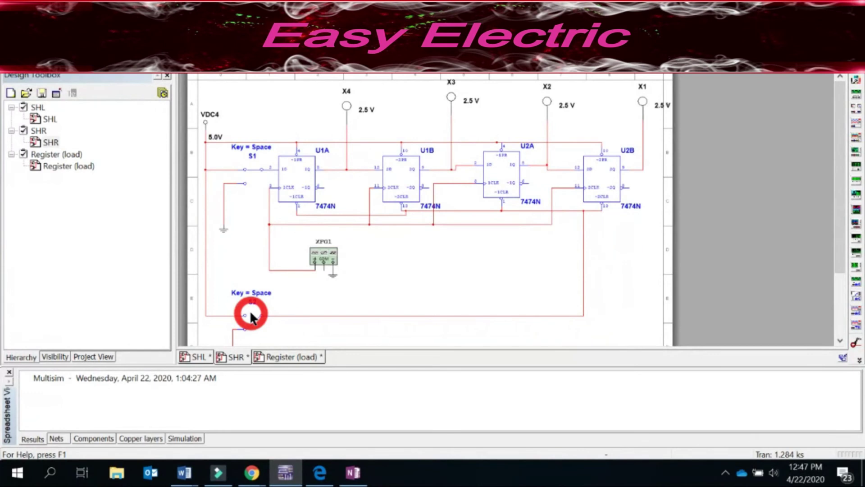
pyautogui.click(251, 317)
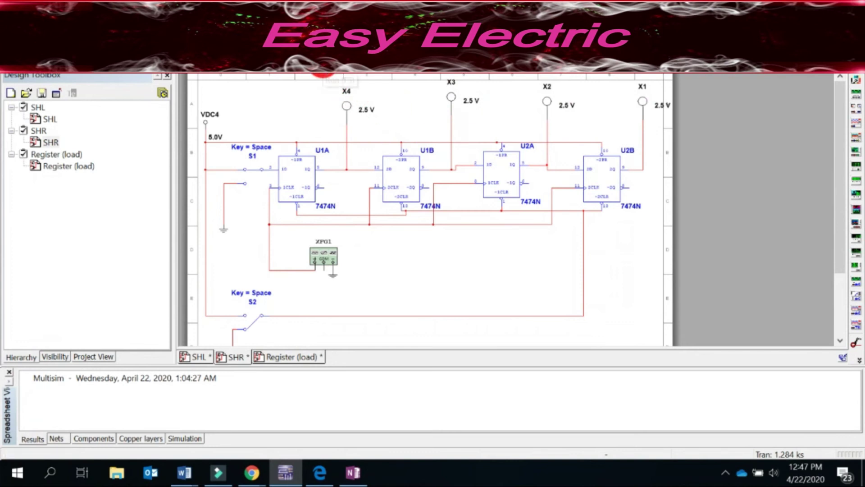
pyautogui.click(323, 71)
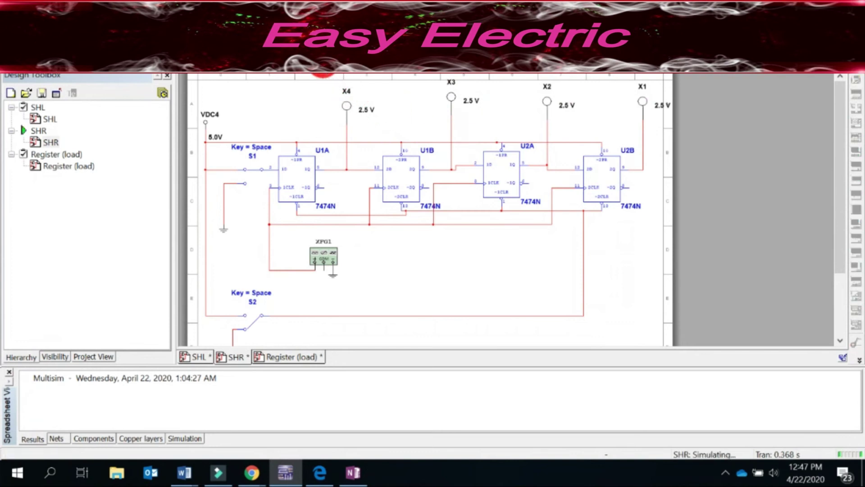
# Release the clear line by setting S2 to the 5 V supply, with S1 supplying 5 V as serial input
pyautogui.click(256, 322)
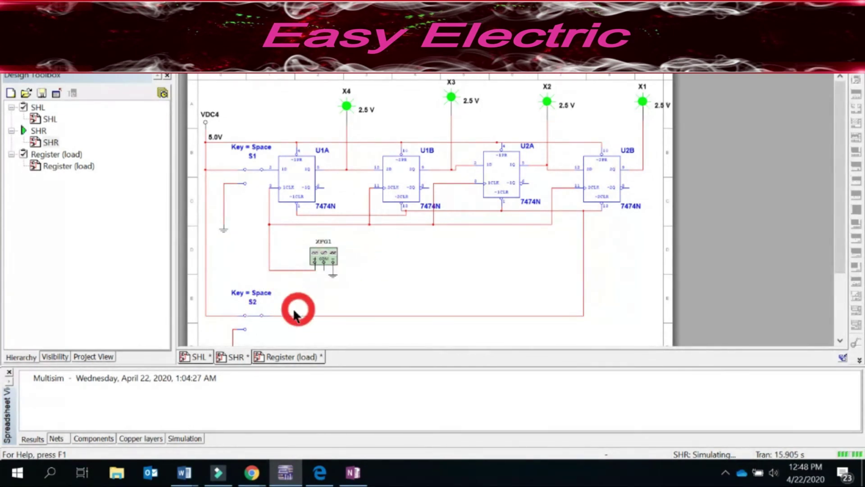
pyautogui.click(257, 323)
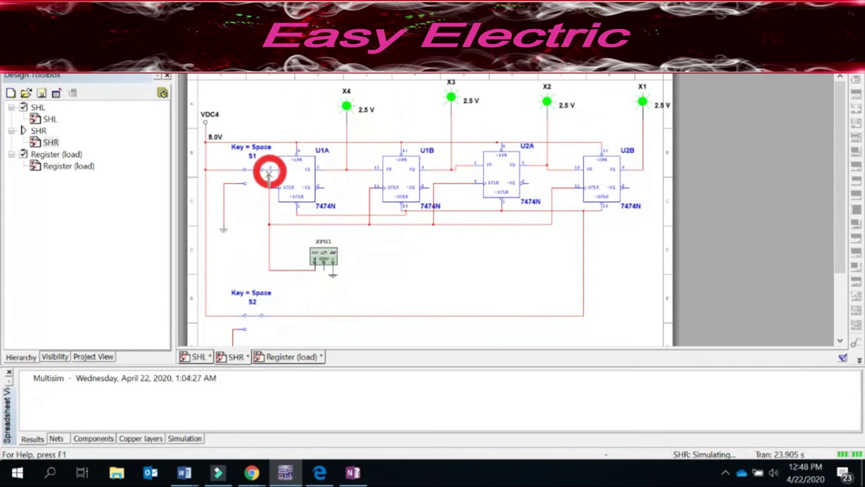
pyautogui.click(253, 174)
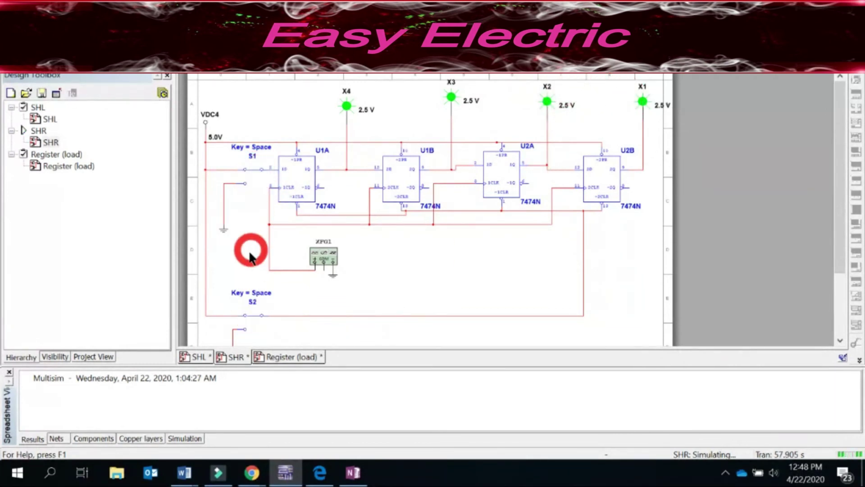
# Clear the register by grounding S2, and set S2 back to 5 V to repeat the shift with S1 high
pyautogui.click(254, 322)
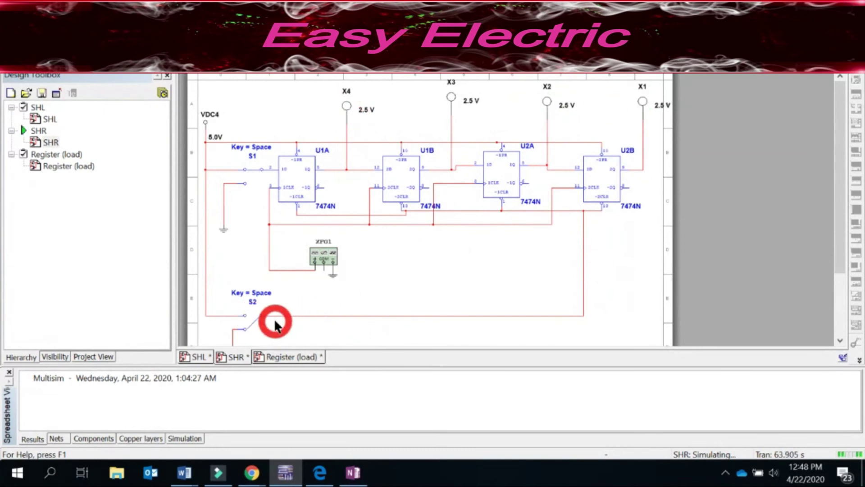
pyautogui.click(249, 171)
pyautogui.click(255, 319)
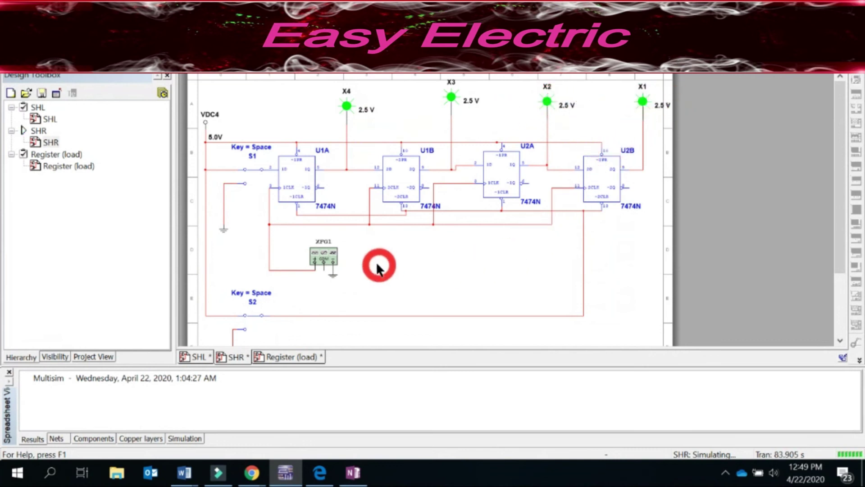
# Set the frequency of function generator XFG1 to 0.1 Hz and close its settings
pyautogui.doubleClick(324, 255)
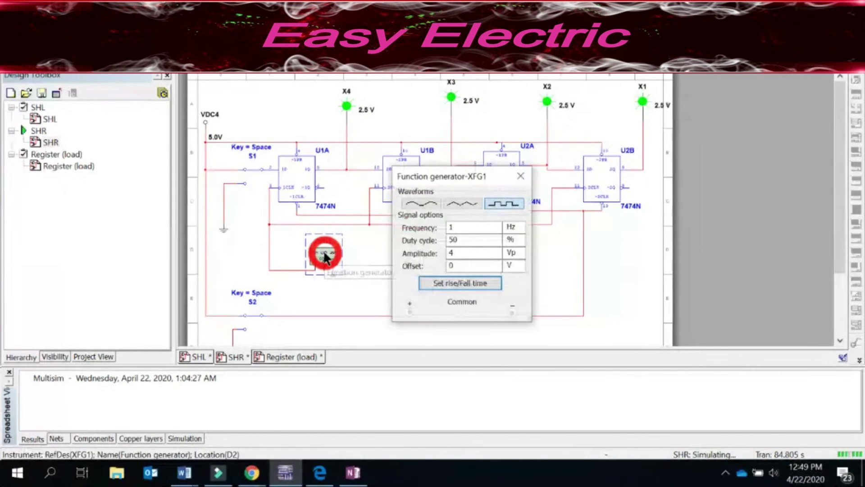
pyautogui.click(450, 226)
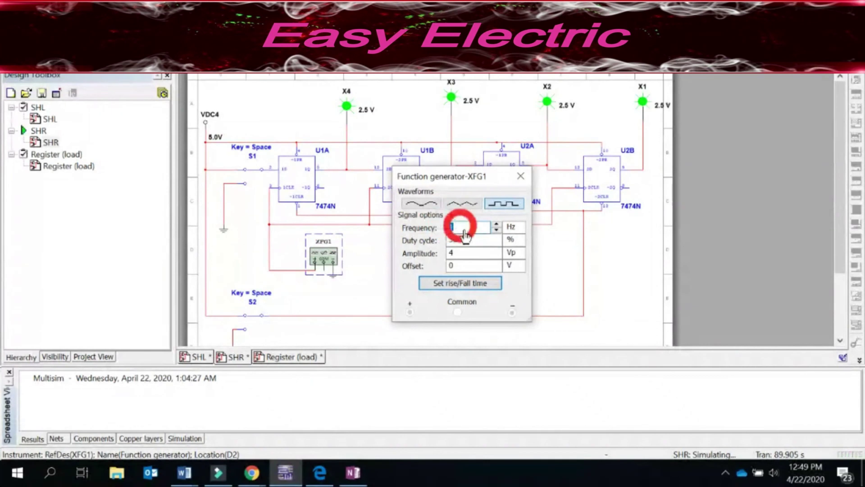
pyautogui.write('0.')
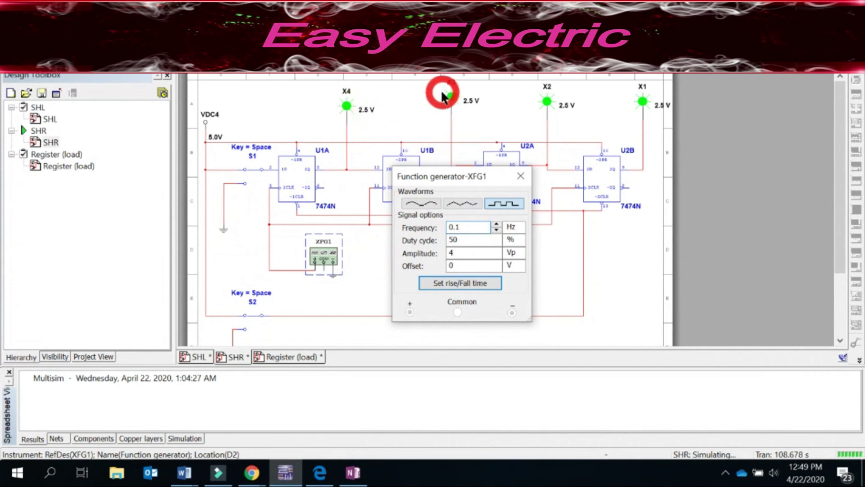
pyautogui.click(639, 297)
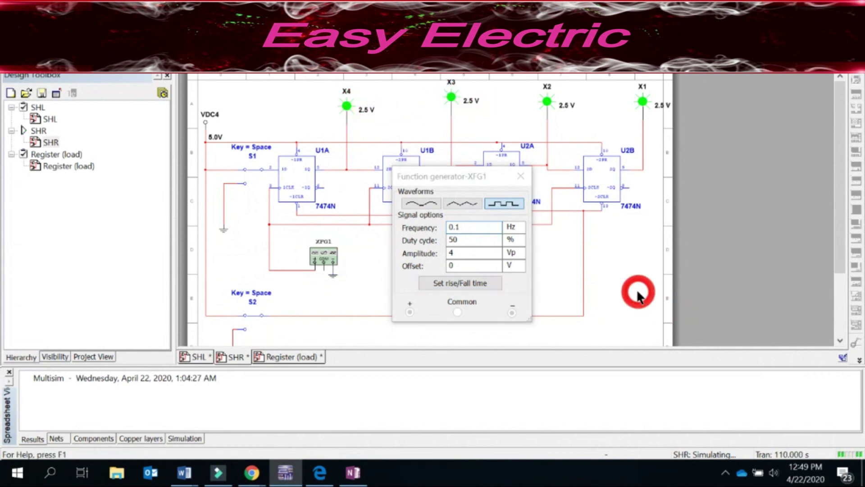
pyautogui.click(502, 210)
pyautogui.click(522, 176)
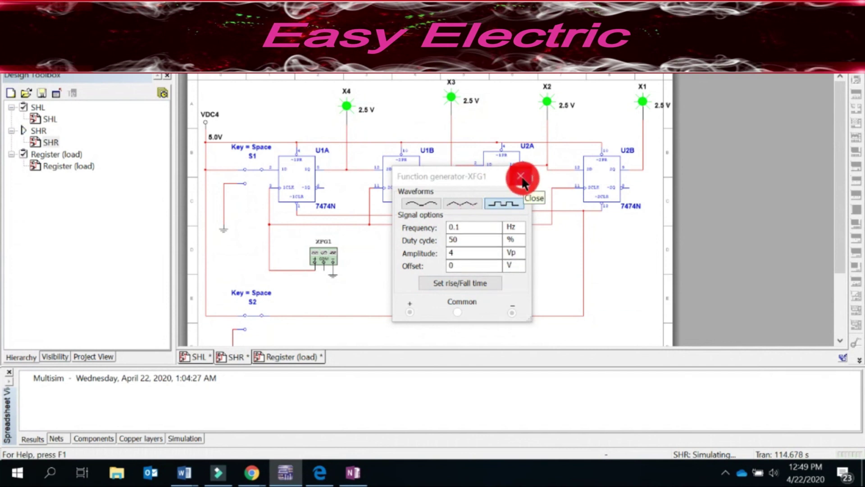
# Clear the register through S2 and reconnect S2 to 5 V to run the shift at the slower clock
pyautogui.click(256, 314)
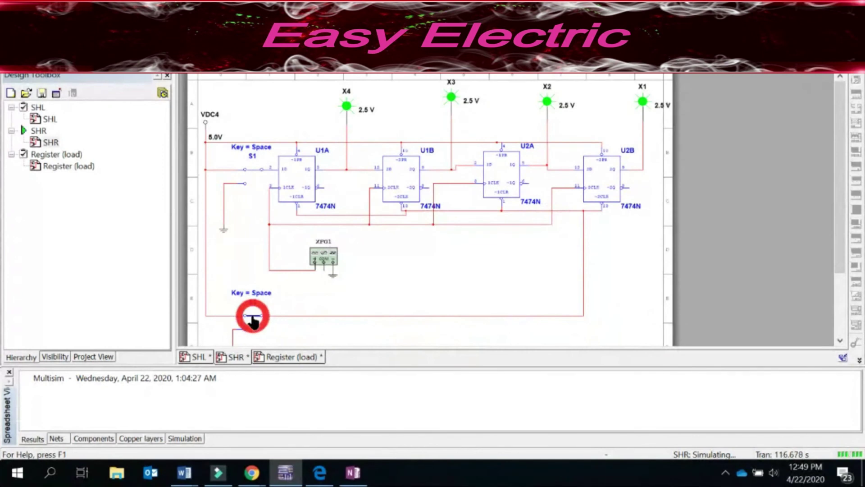
pyautogui.click(258, 172)
pyautogui.click(257, 294)
pyautogui.click(252, 315)
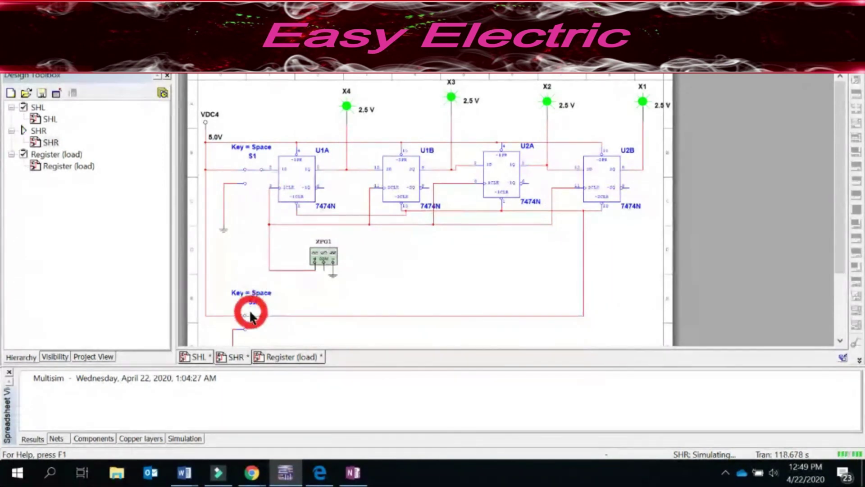
pyautogui.click(255, 318)
pyautogui.click(253, 321)
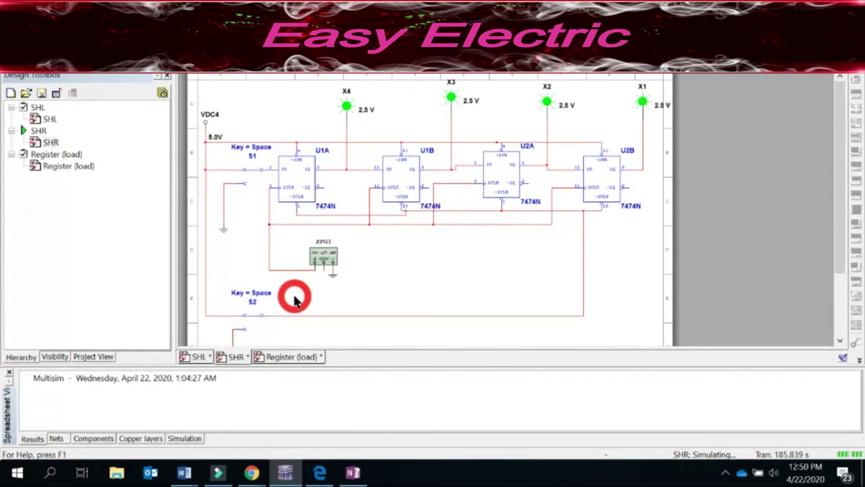
# Clear the register with S2, and feed in a single 1 by setting S1 to 5 V for one clock edge and back to ground
pyautogui.click(252, 317)
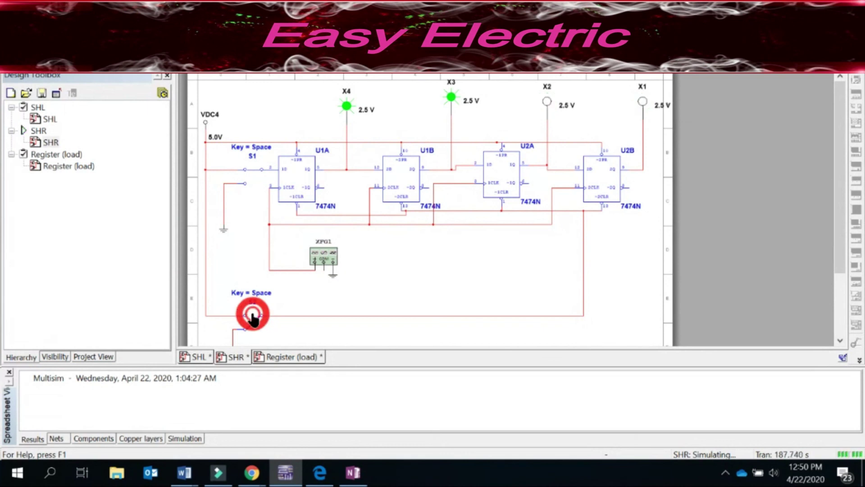
pyautogui.click(252, 172)
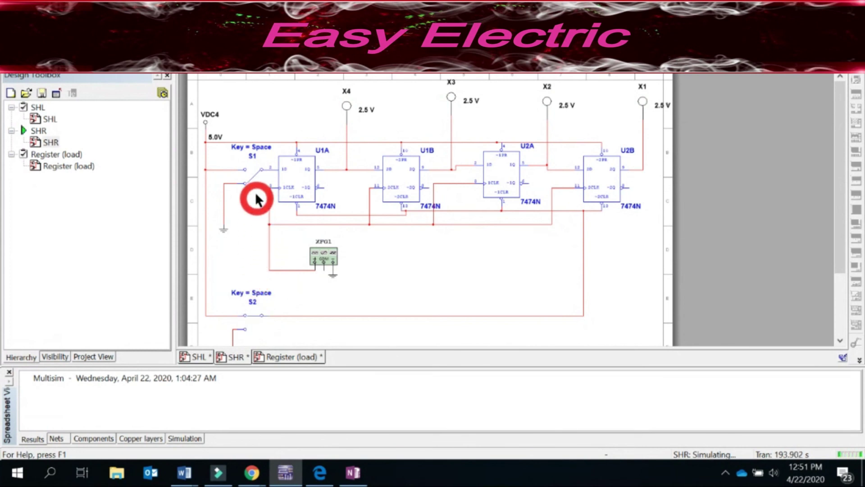
pyautogui.click(251, 177)
pyautogui.click(251, 172)
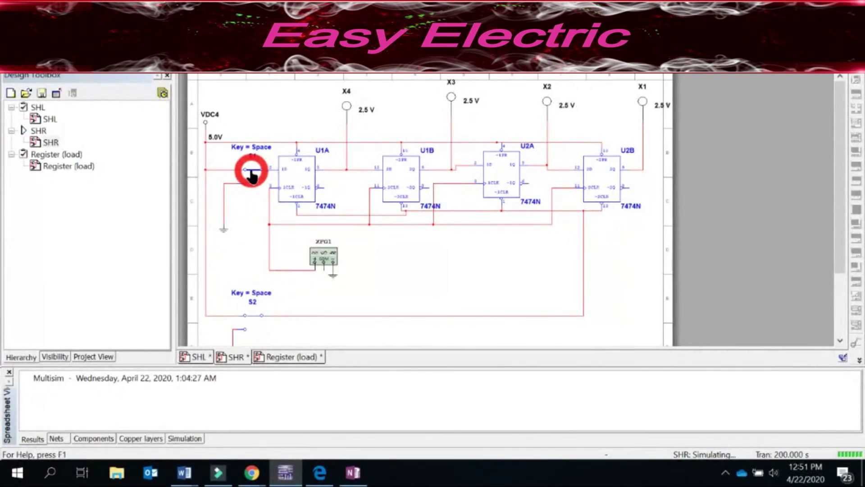
pyautogui.click(247, 186)
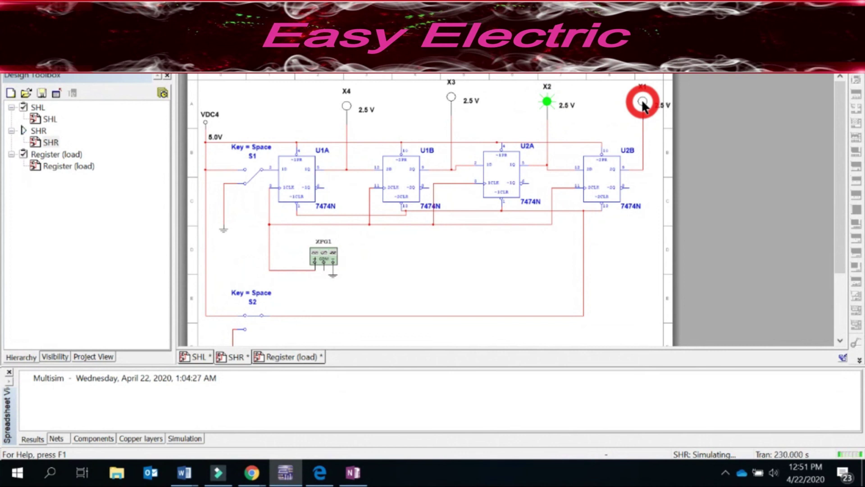
# Feed another 1 into the register by setting S1 to 5 V for one clock edge and returning it to ground
pyautogui.click(256, 171)
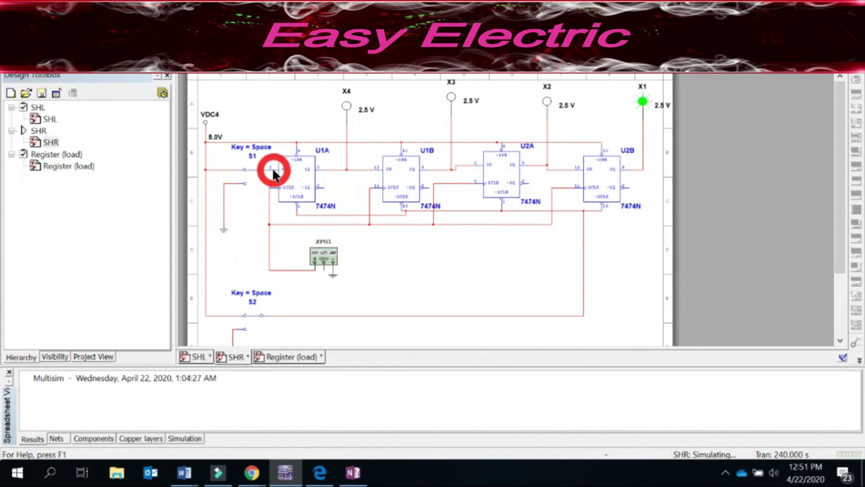
pyautogui.click(252, 171)
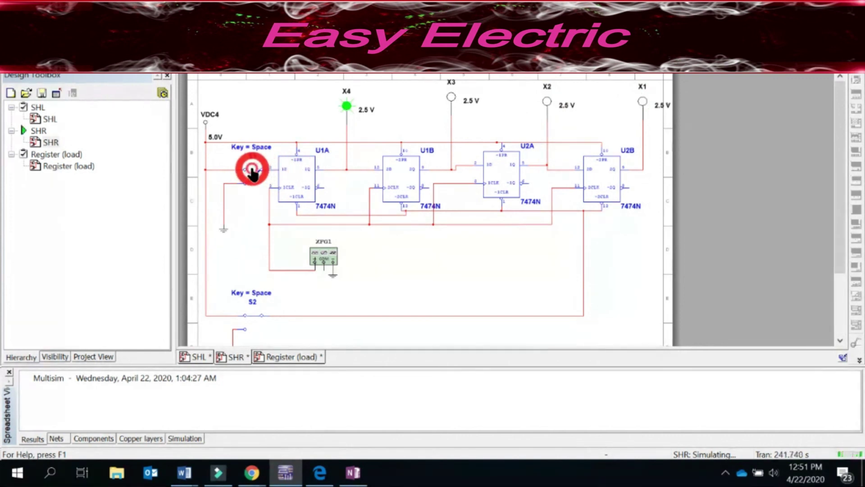